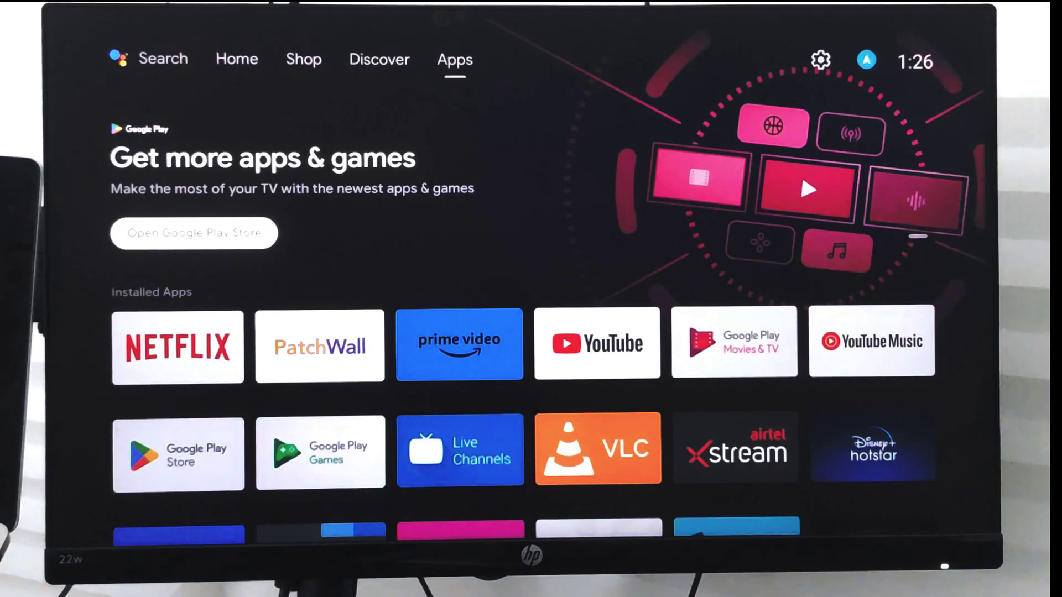
Browse the home screen app rows, including the third row of apps
key(Down)
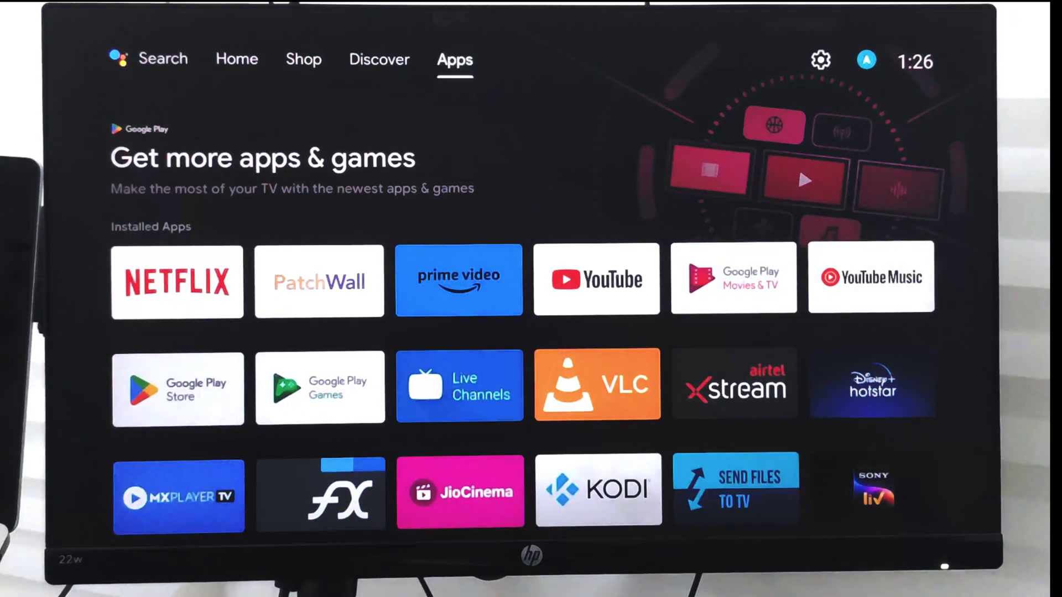
key(Up)
key(Down)
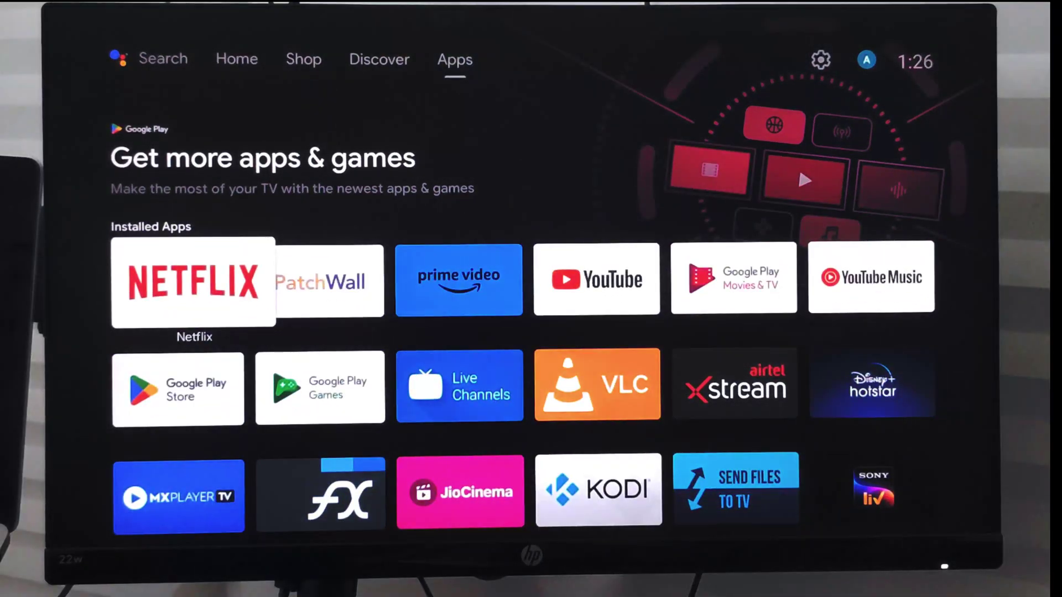
key(Up)
key(Down)
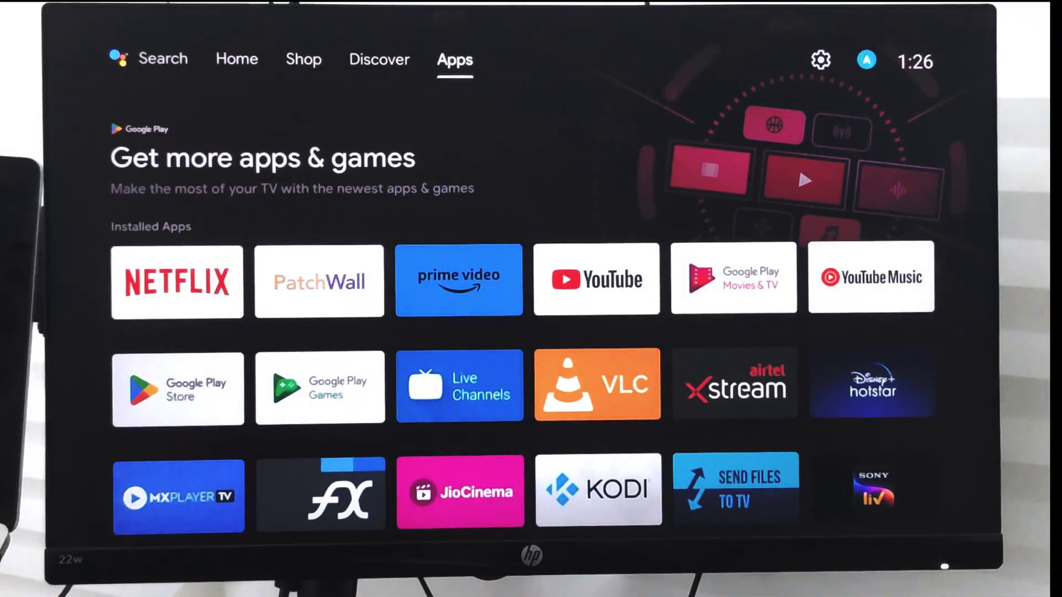
key(Right)
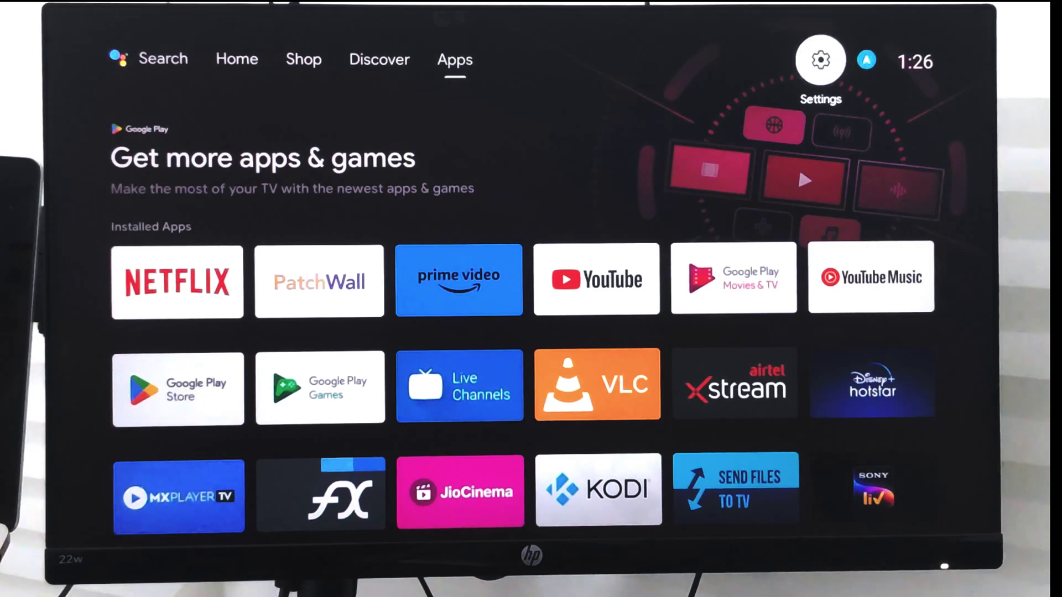
key(Left)
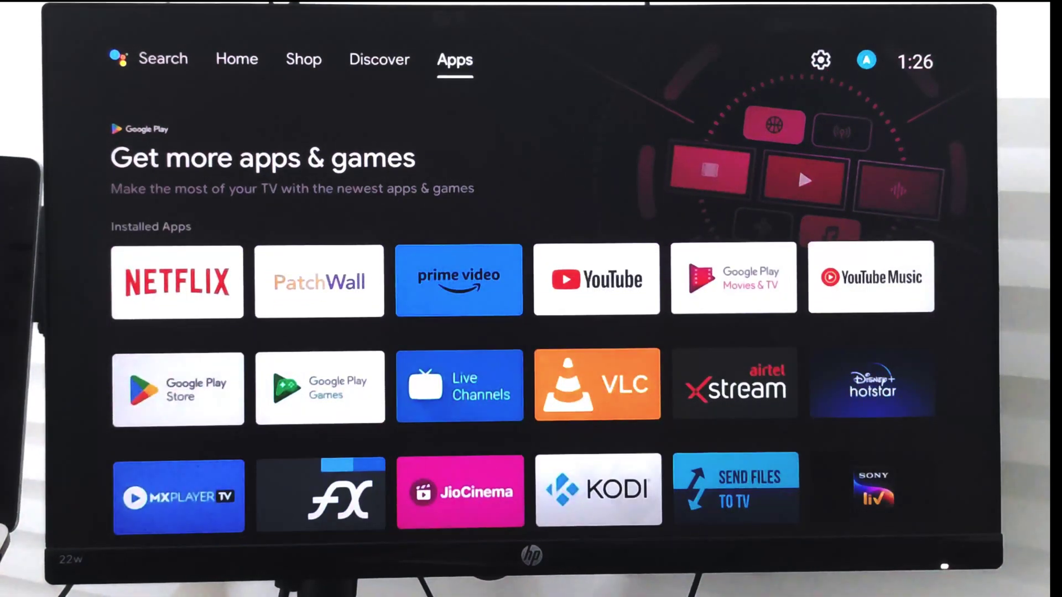
Open Settings and go to Device Preferences > About
key(Right)
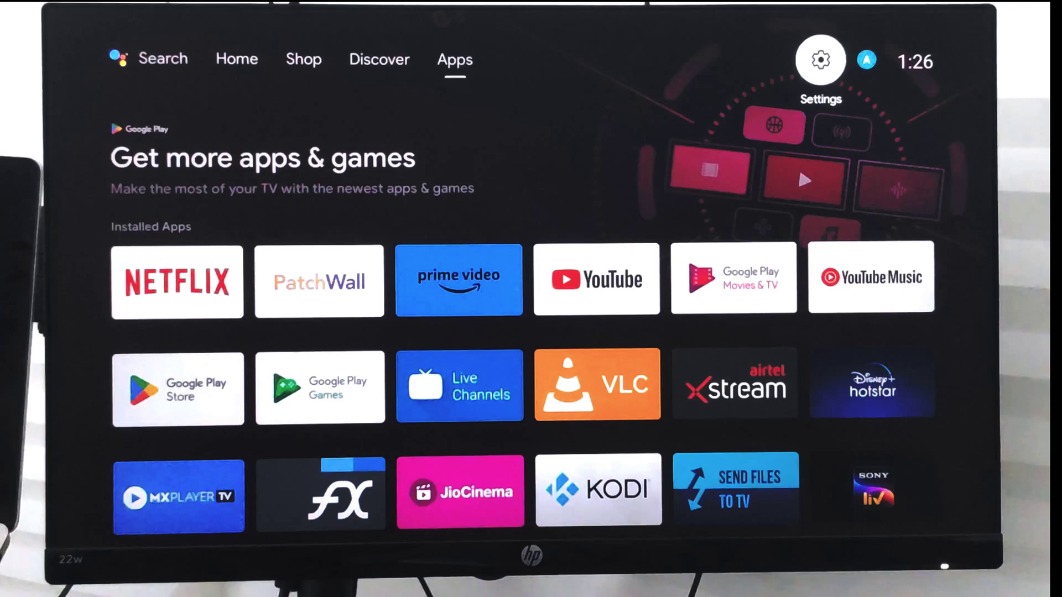
key(Return)
key(Down)
key(Down)
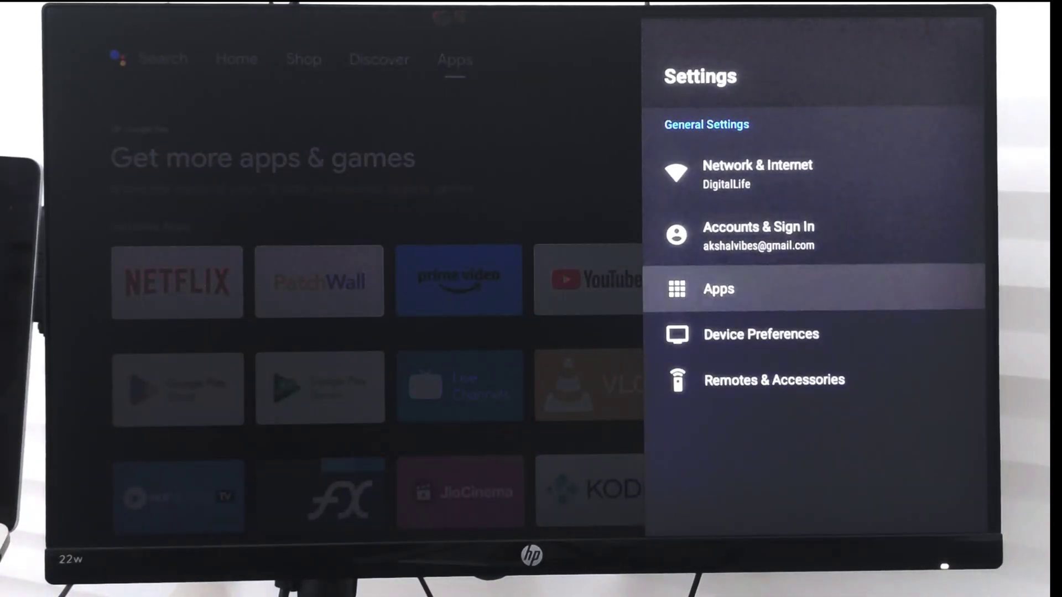
key(Down)
key(Return)
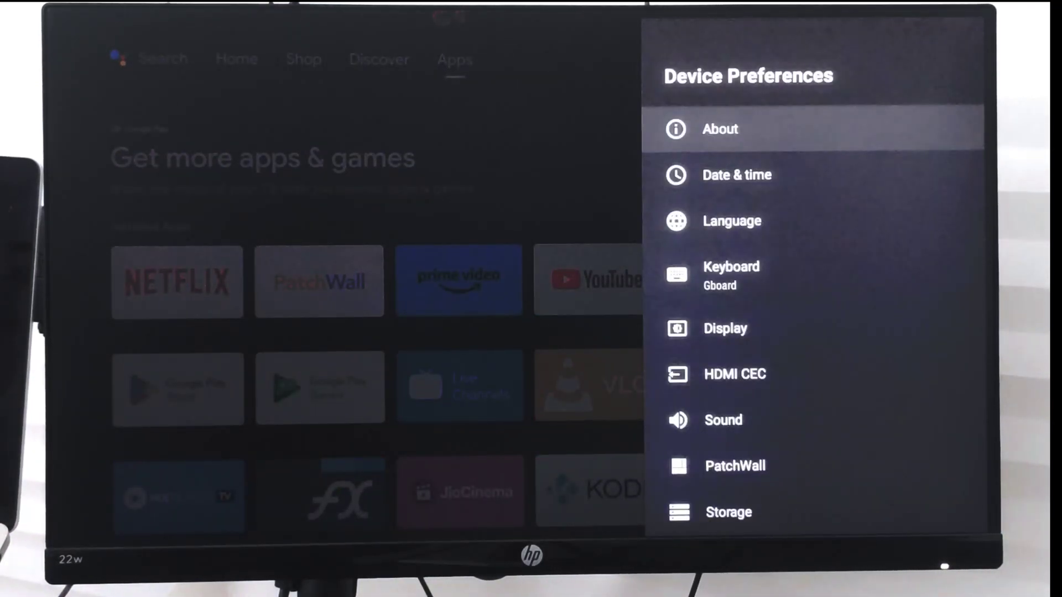
key(Down)
key(Up)
key(Return)
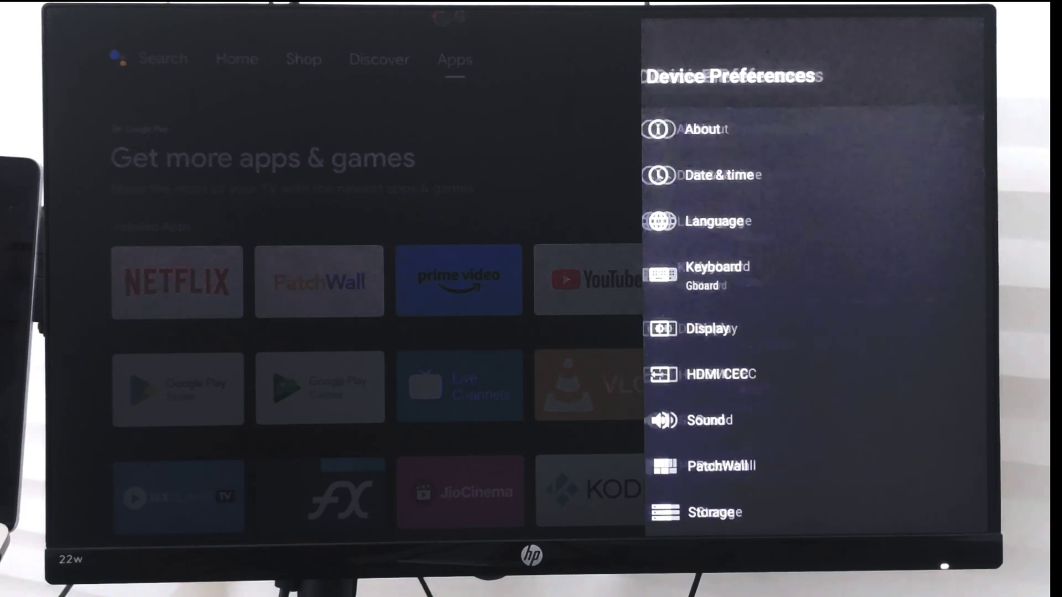
Select the Build entry repeatedly until 'You are now a developer!' appears
key(Down)
key(Down)
key(Down)
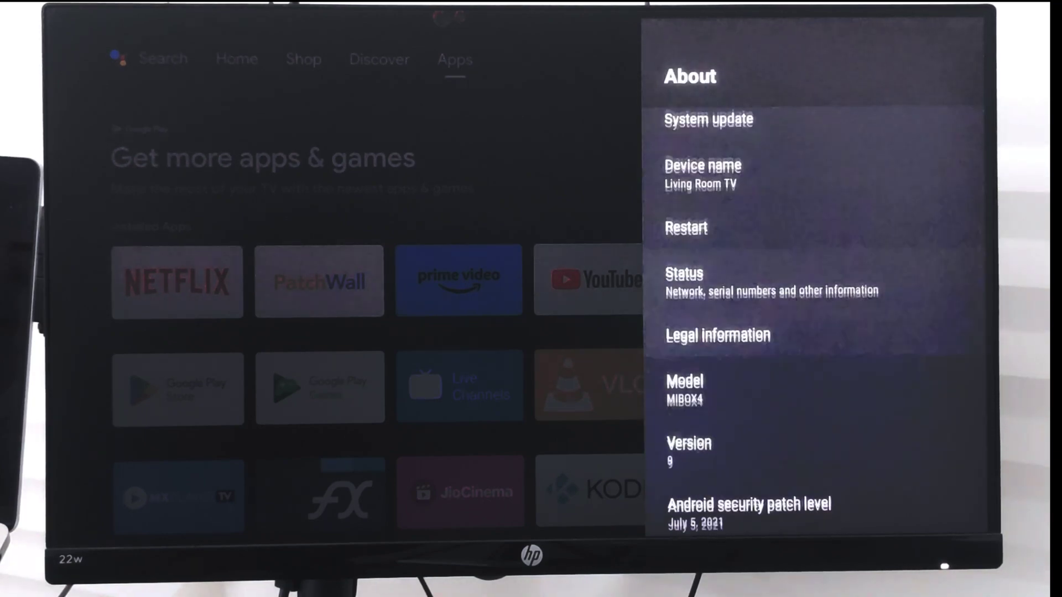
key(Down)
key(Down)
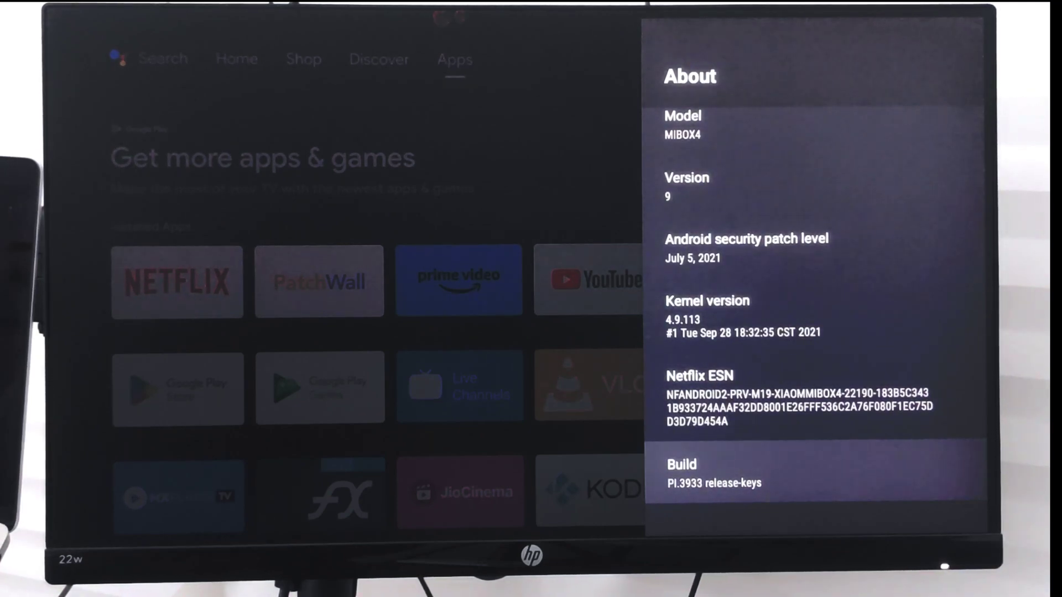
key(Return)
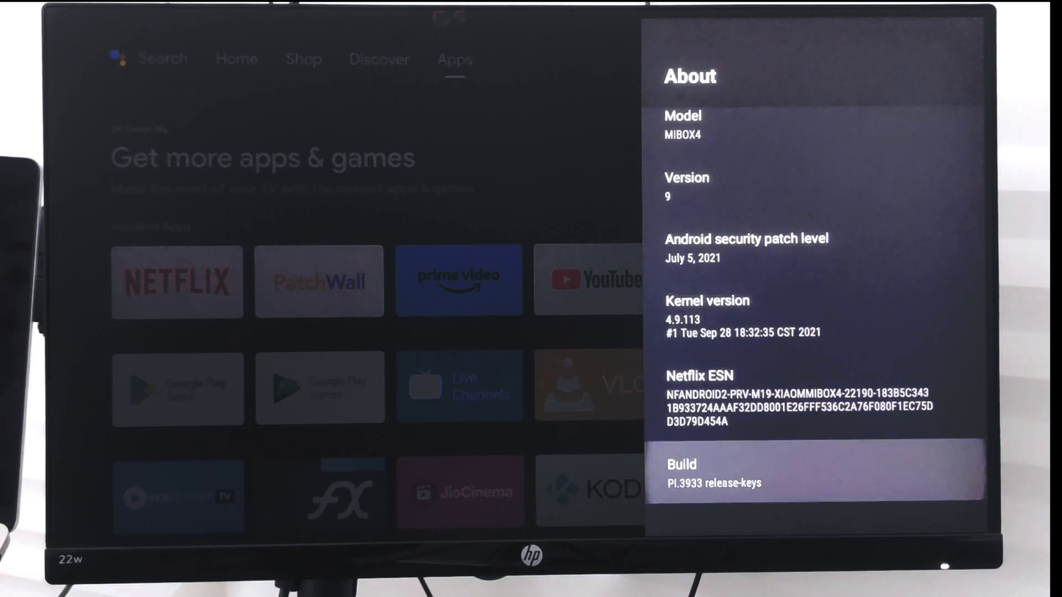
key(Return)
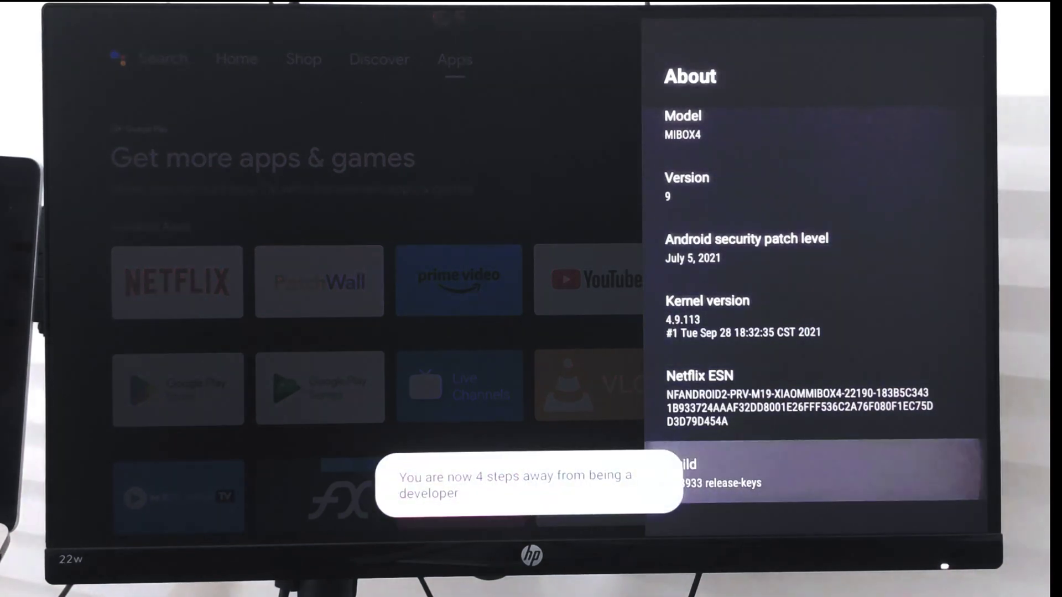
key(Return)
key(Return)
key(Return)
key(Return)
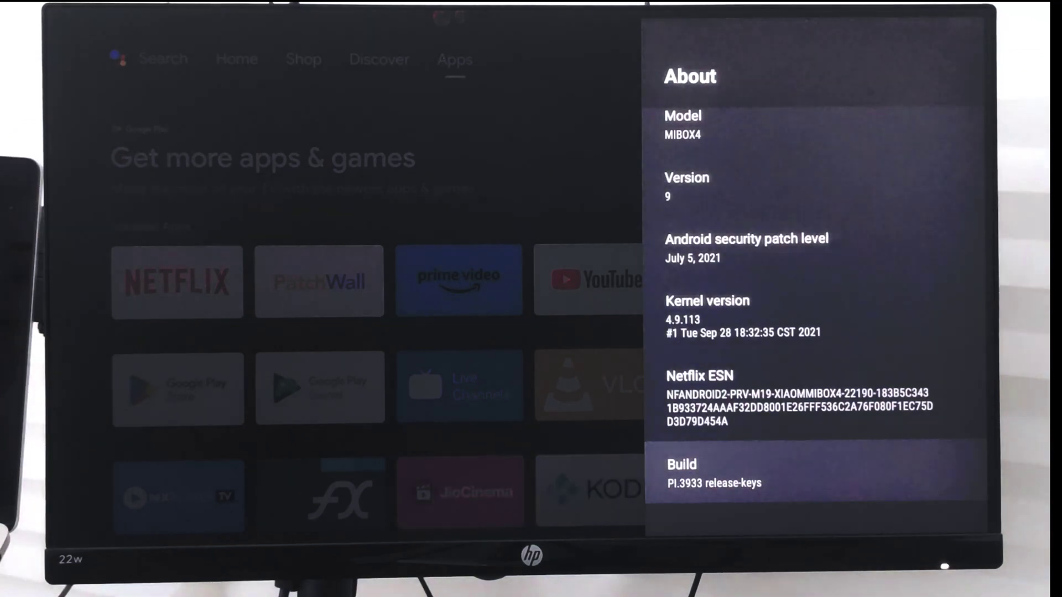
Return to Device Preferences and open the Developer options entry near the bottom
key(Escape)
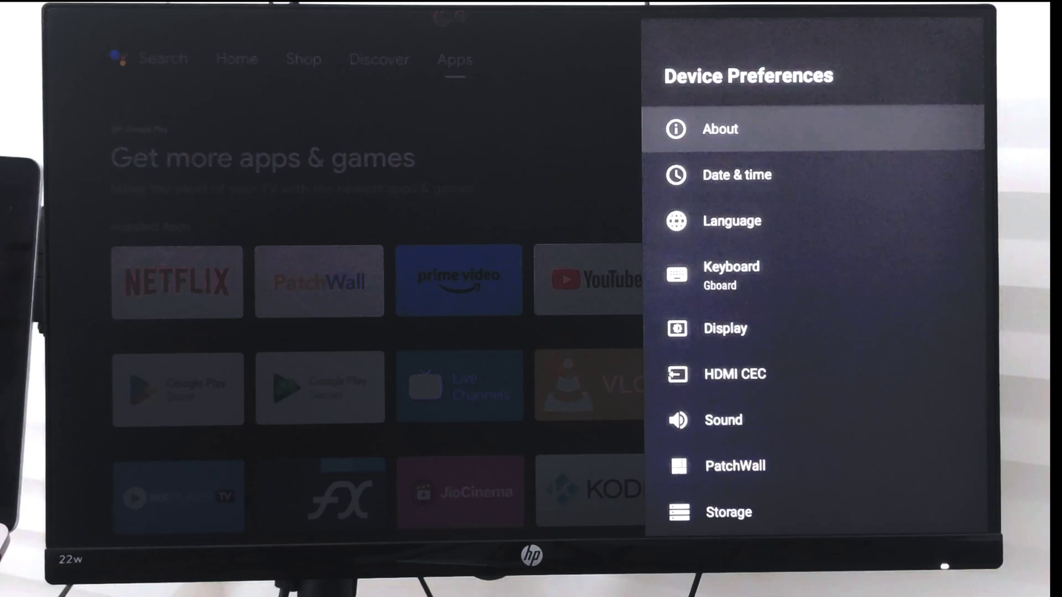
key(Down)
key(Down)
key(Down)
key(Down)
key(Down)
key(Down)
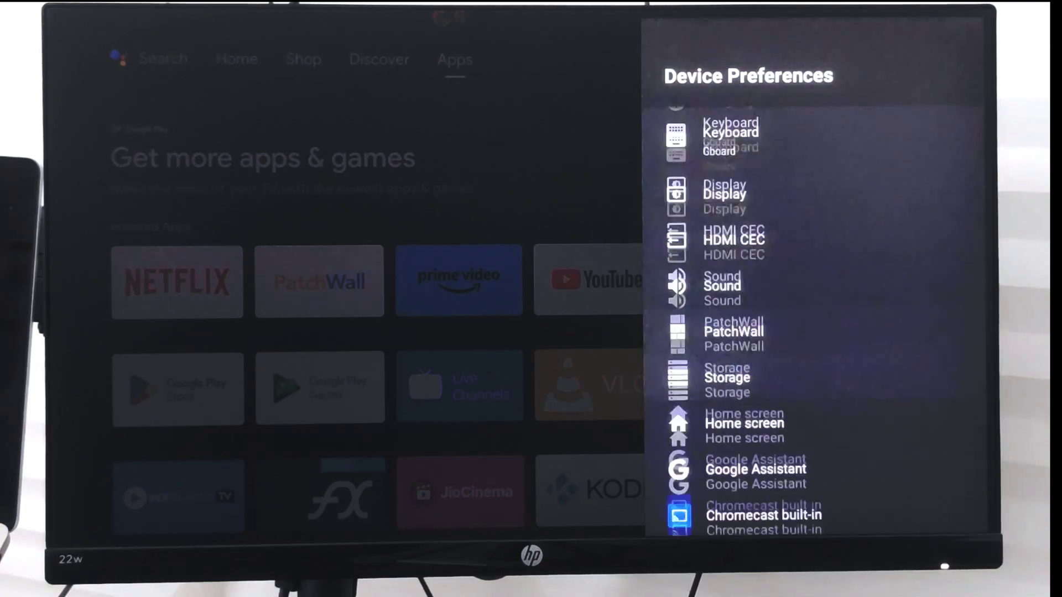
key(Down)
key(Down)
key(Down)
key(Down)
key(Down)
key(Down)
key(Up)
key(Up)
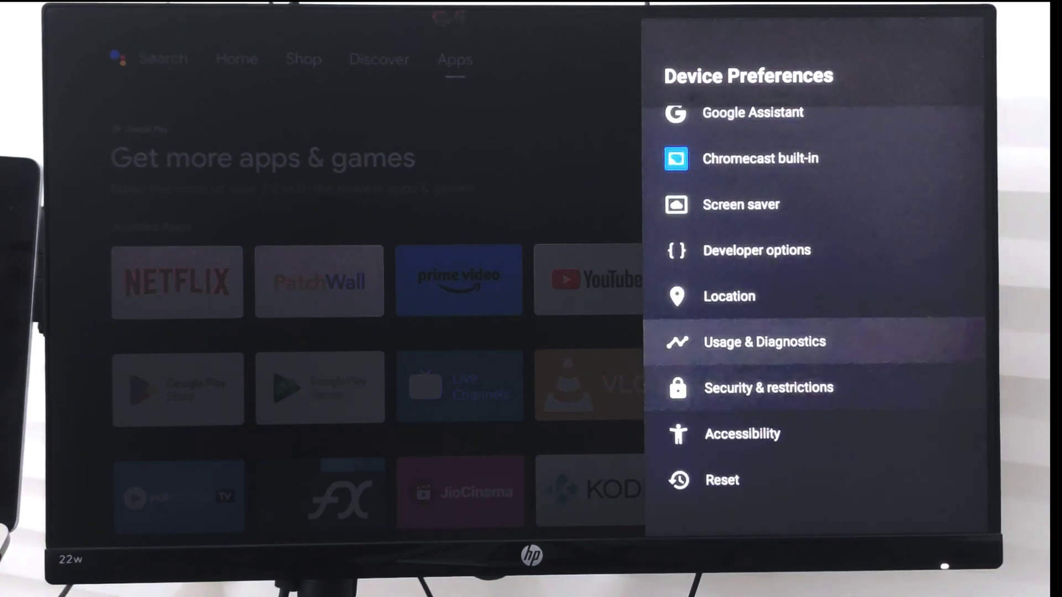
key(Up)
key(Up)
key(Down)
key(Up)
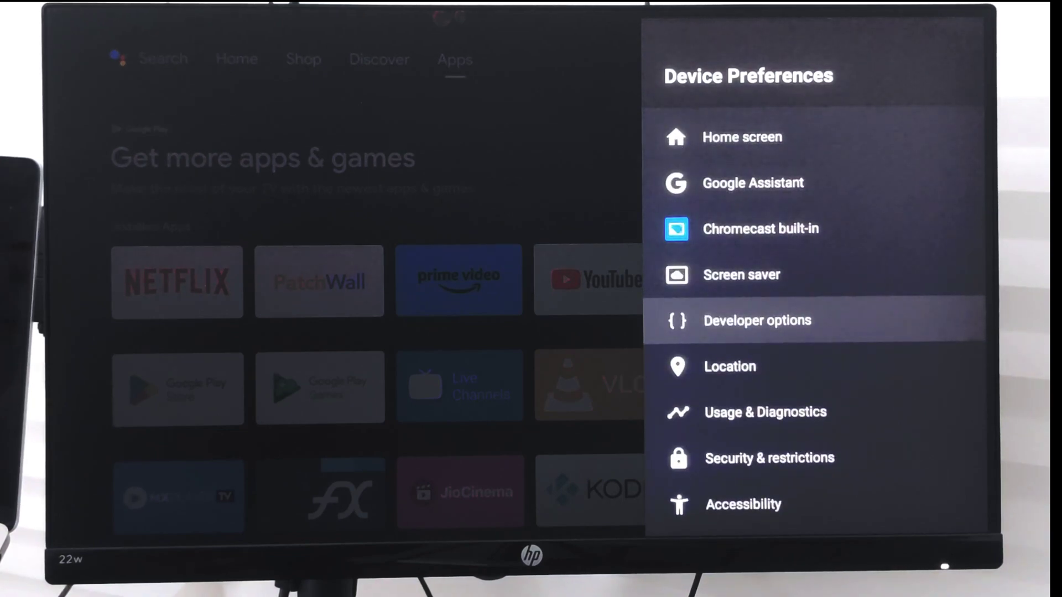
key(Return)
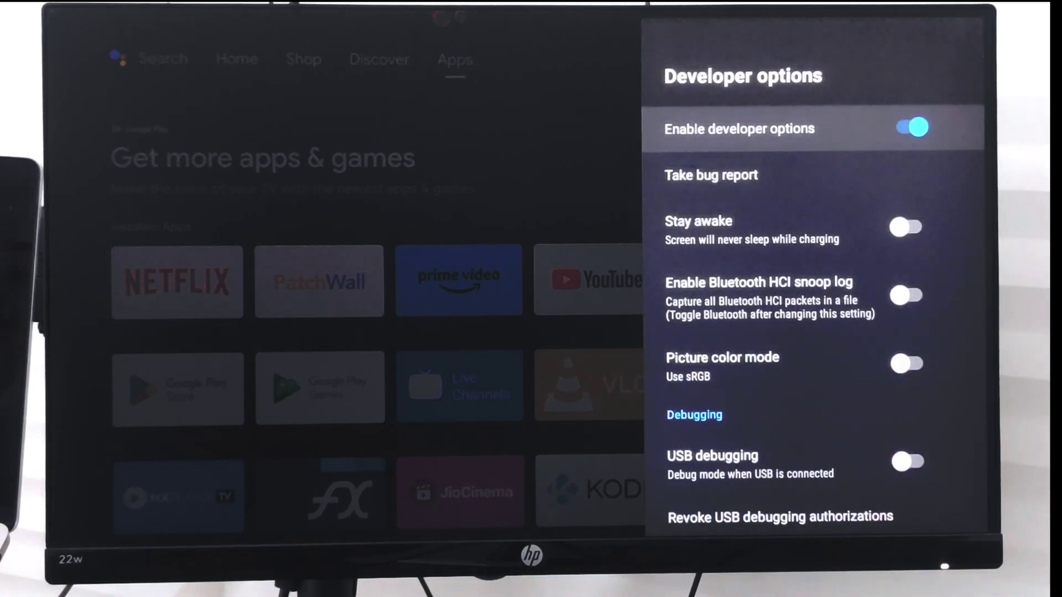
key(Down)
key(Down)
key(Down)
key(Down)
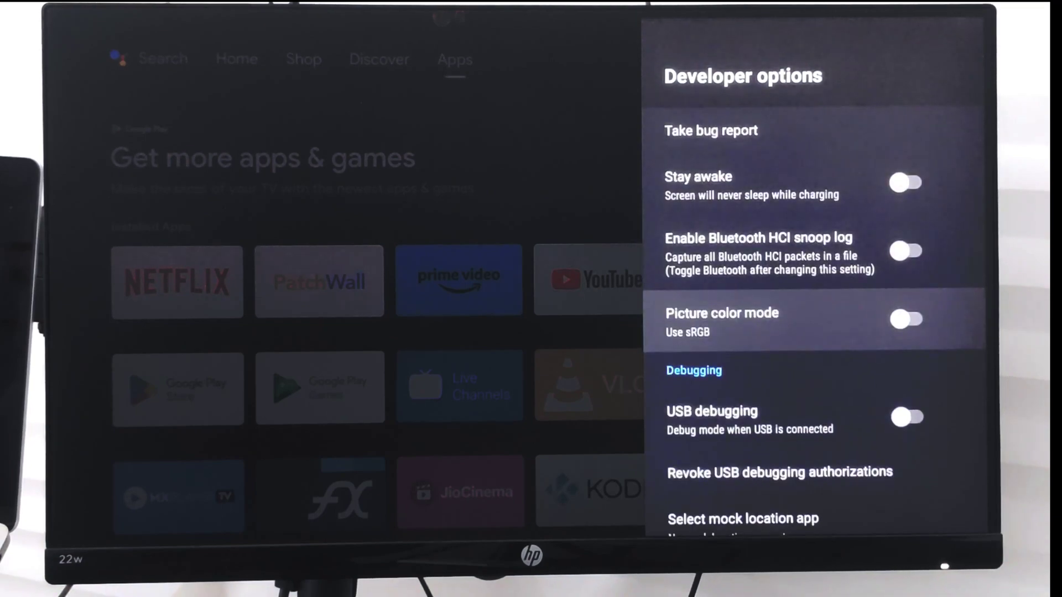
key(Down)
key(Down)
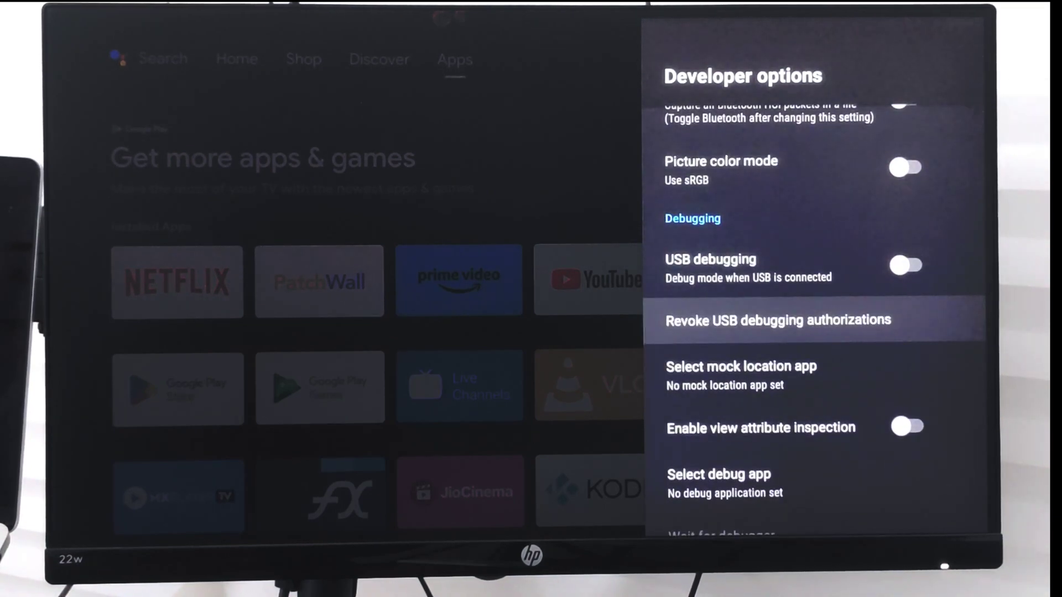
key(Down)
key(Down)
key(Down)
key(Down)
key(Down)
key(Down)
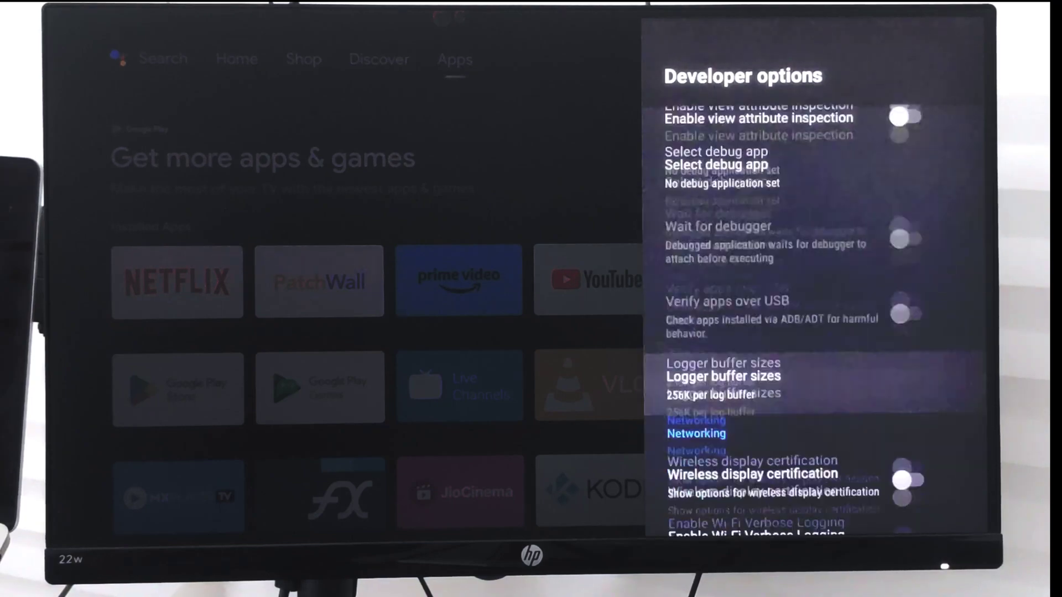
key(Down)
key(Down)
key(Down)
key(Down)
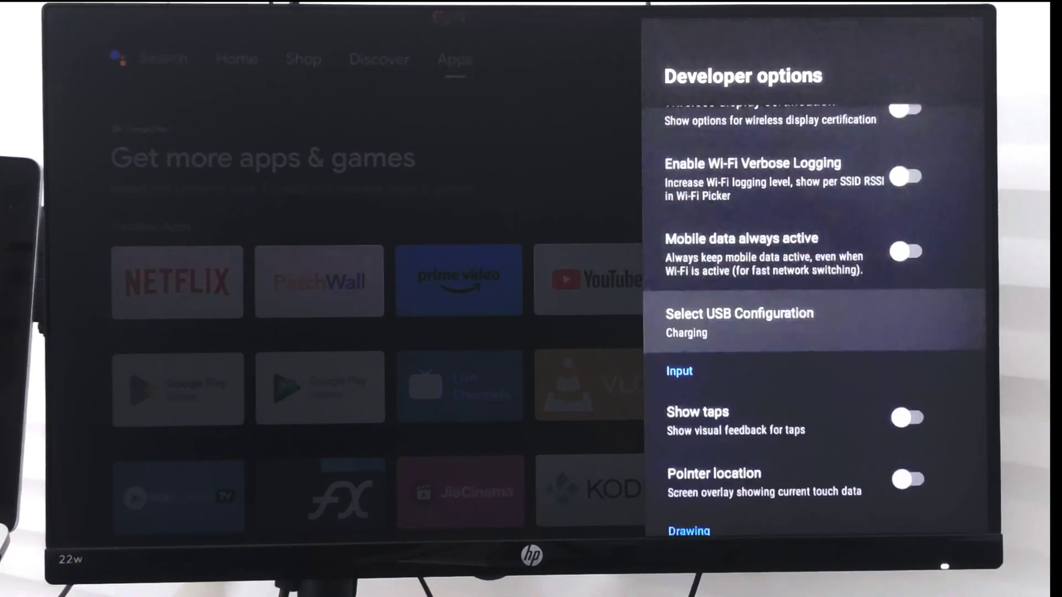
key(Down)
key(Down)
key(Down)
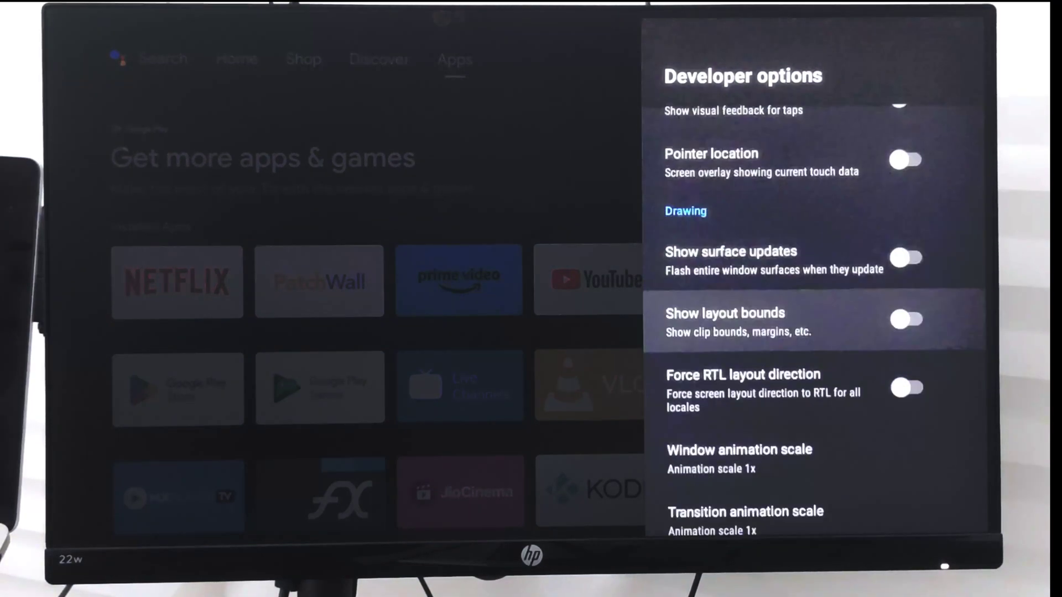
key(Down)
key(Down)
key(Down)
key(Down)
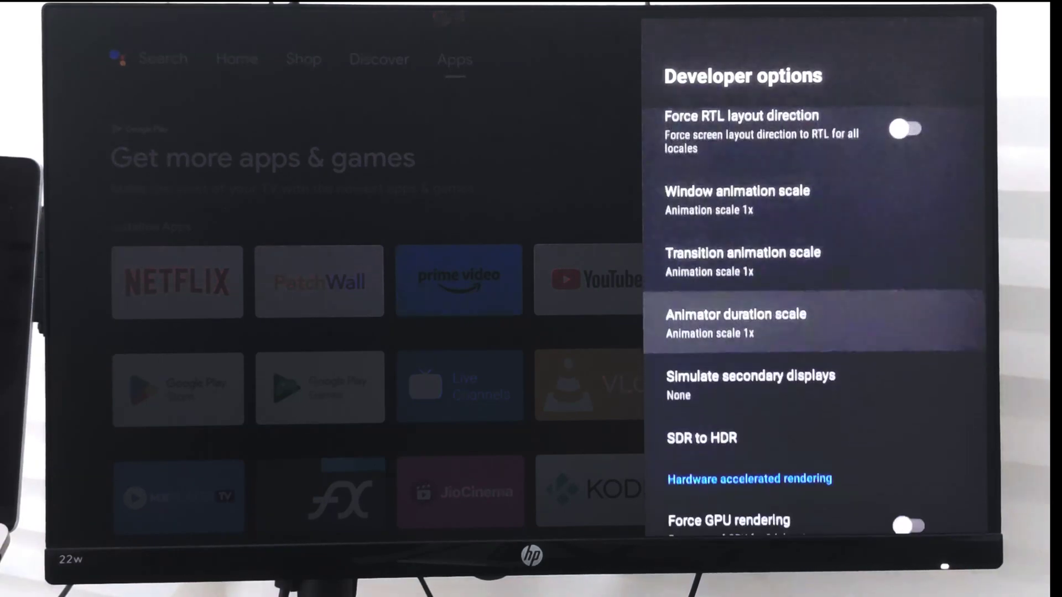
key(Down)
key(Down)
key(Down)
key(Down)
key(Down)
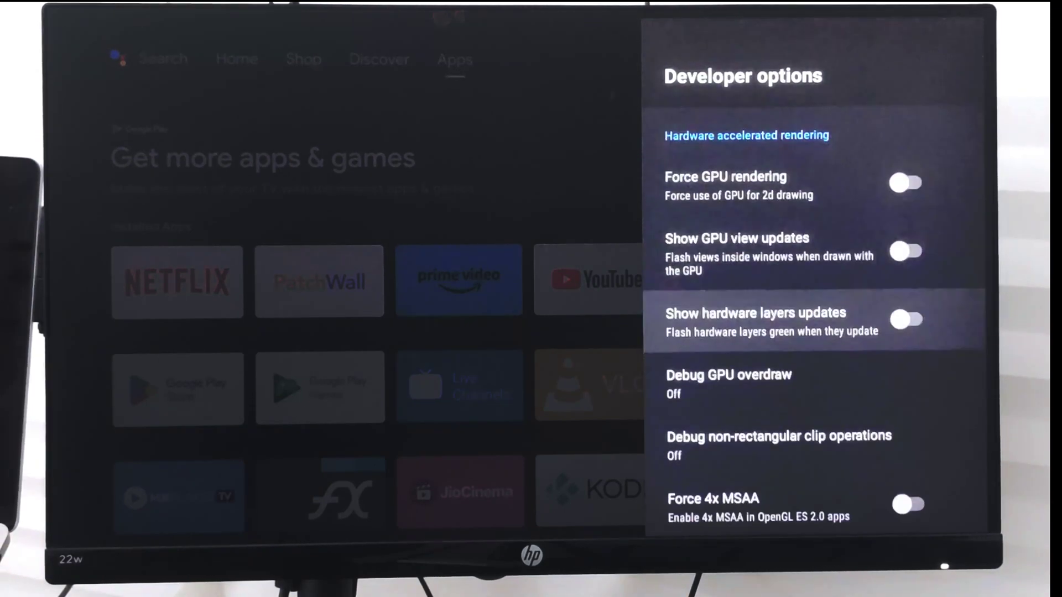
key(Down)
key(Down)
key(Down)
key(Down)
key(Down)
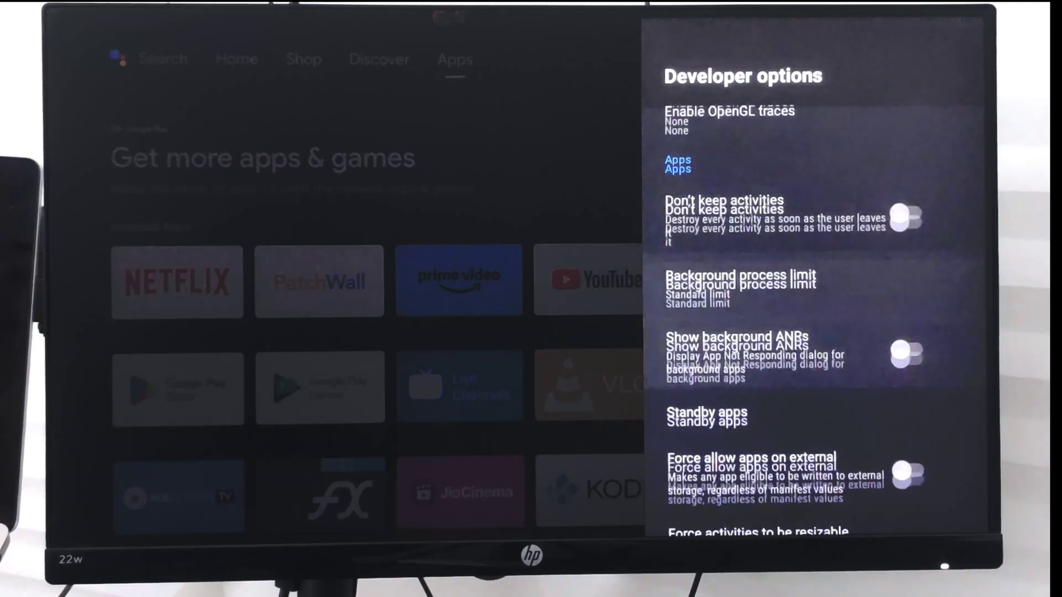
key(Down)
key(Up)
key(Up)
key(Up)
key(Up)
key(Up)
key(Up)
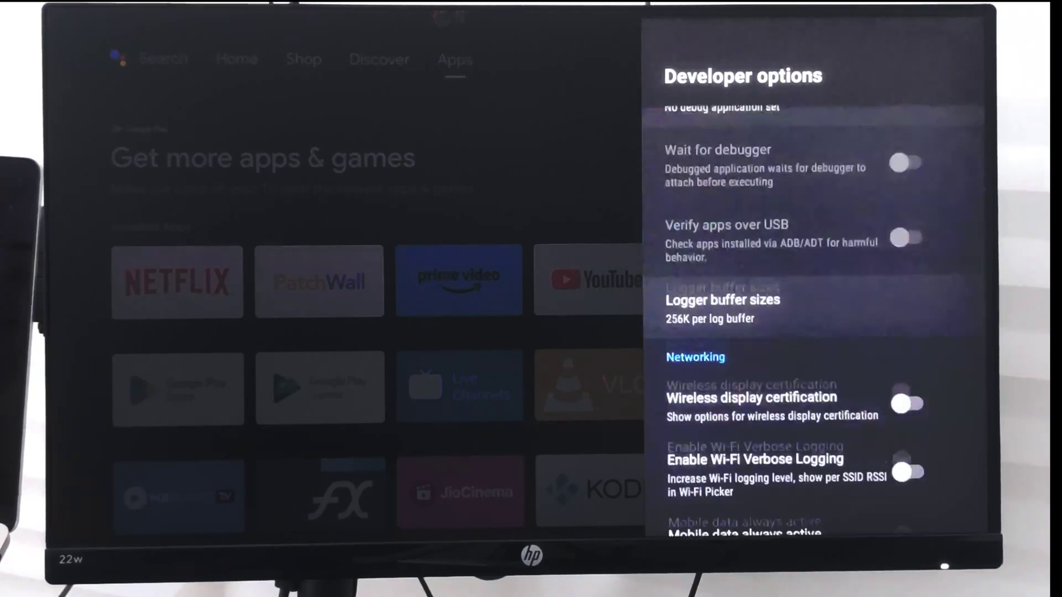
key(Up)
key(Up)
key(Up)
key(Up)
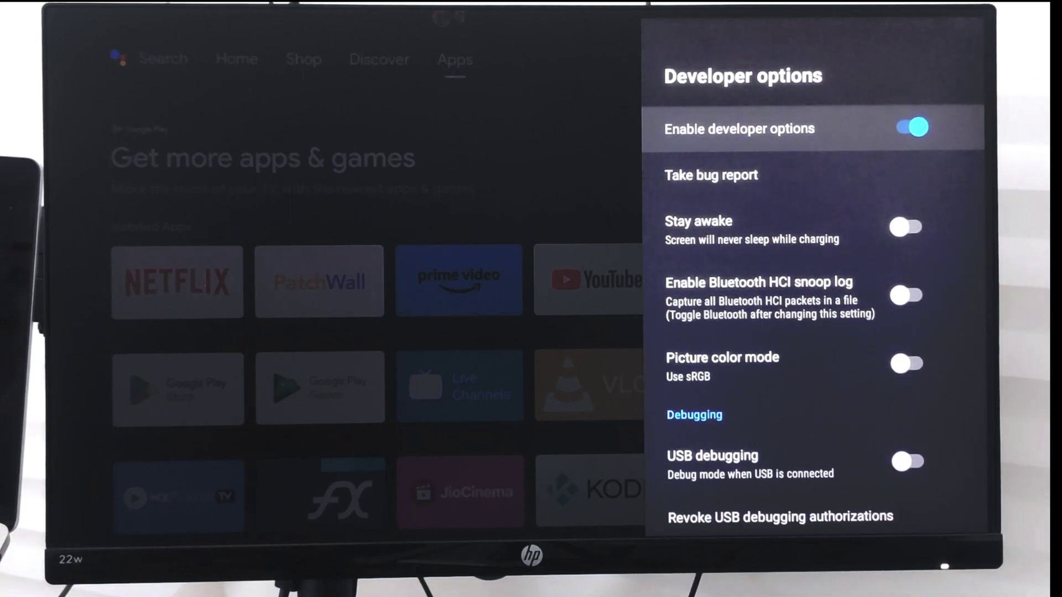
Turn off the 'Enable developer options' toggle
key(Down)
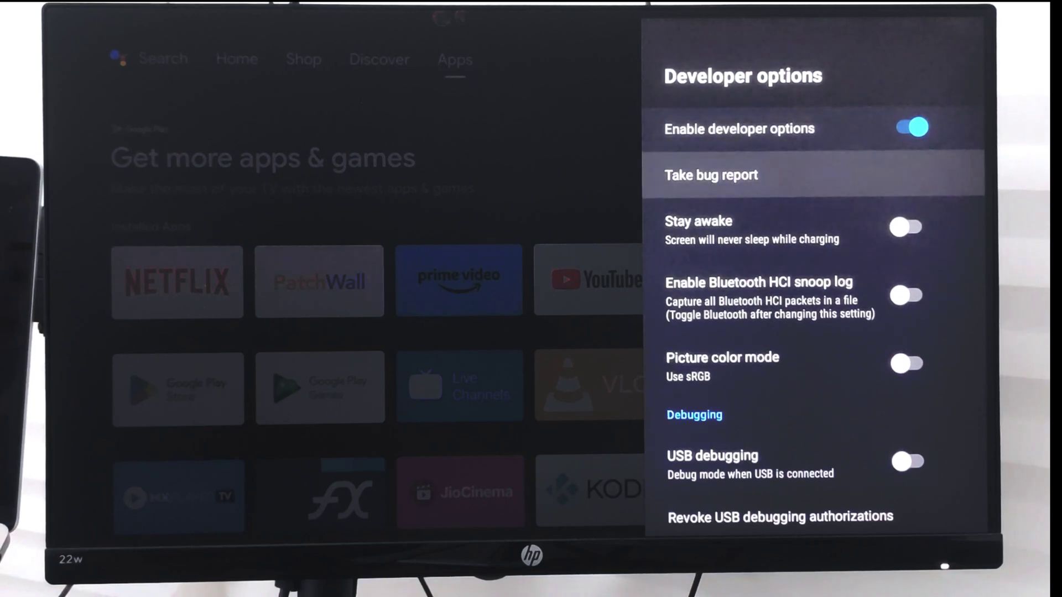
key(Up)
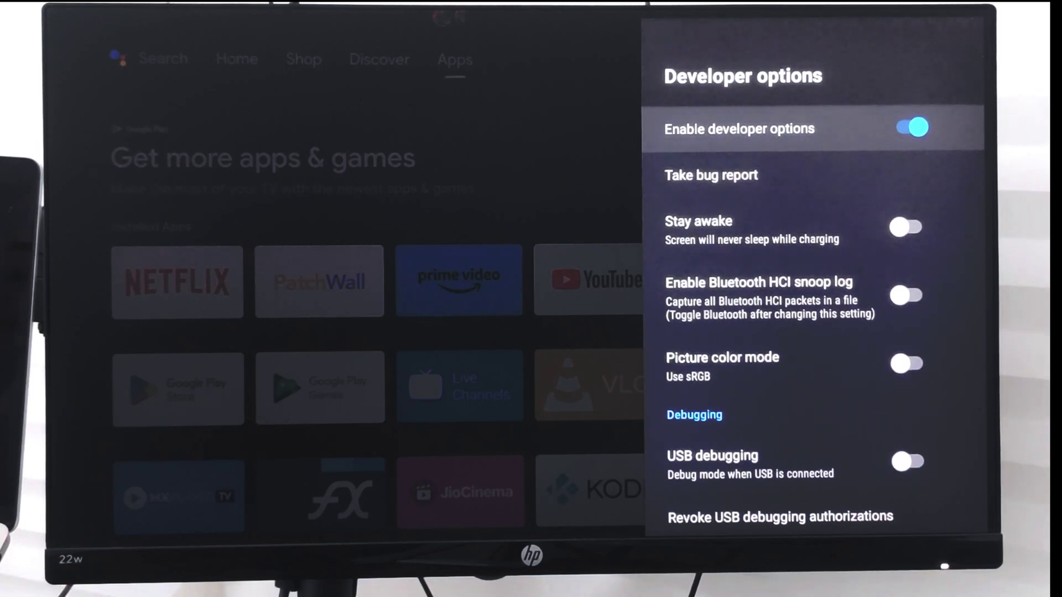
key(Return)
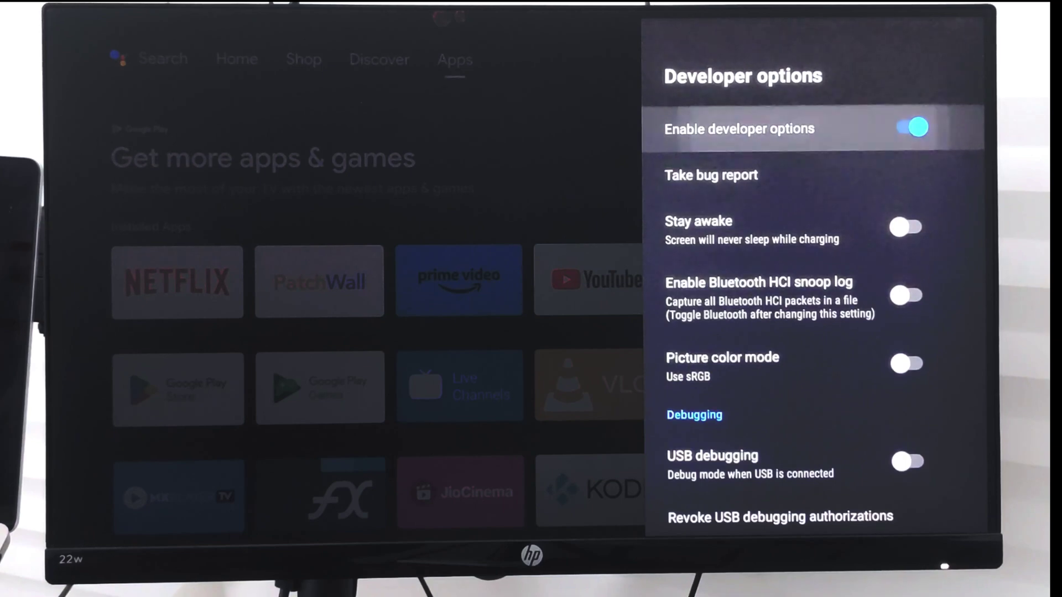
Back out to Device Preferences and open About, showing model MIBOX4 and Android 9
key(Escape)
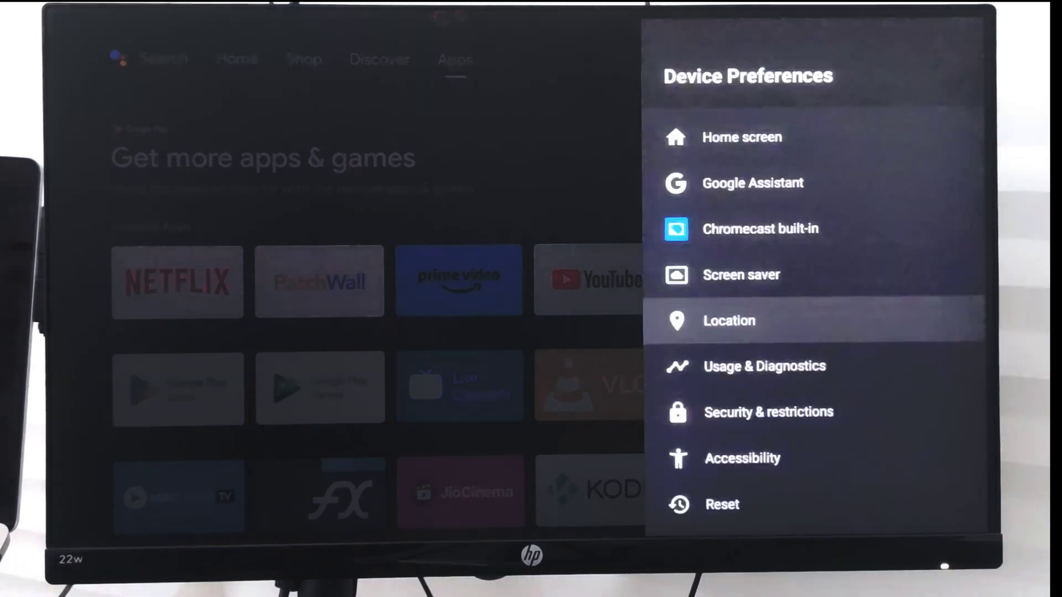
key(Down)
key(Up)
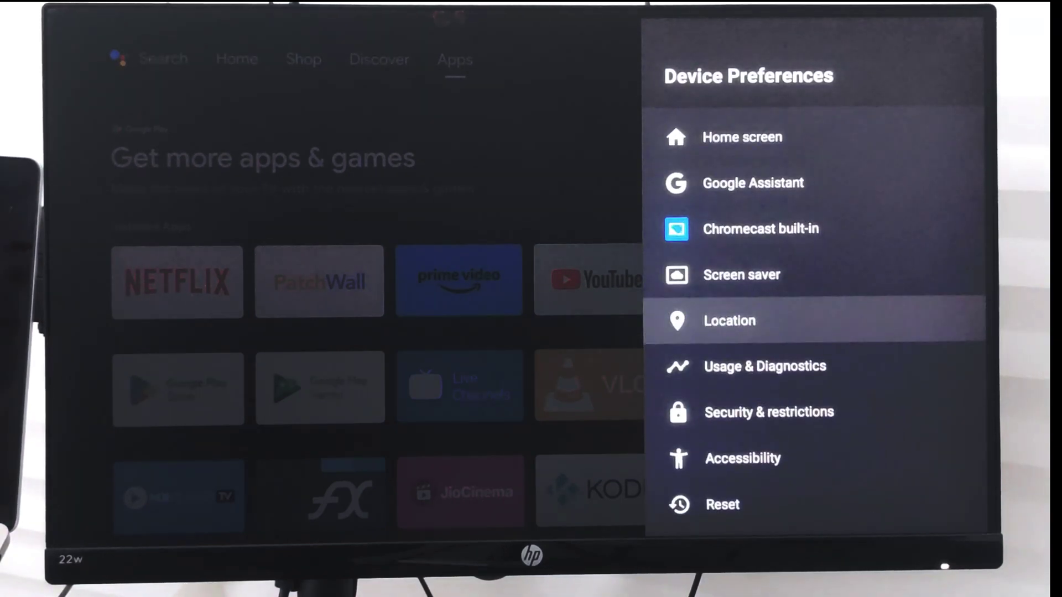
key(Down)
key(Up)
key(Down)
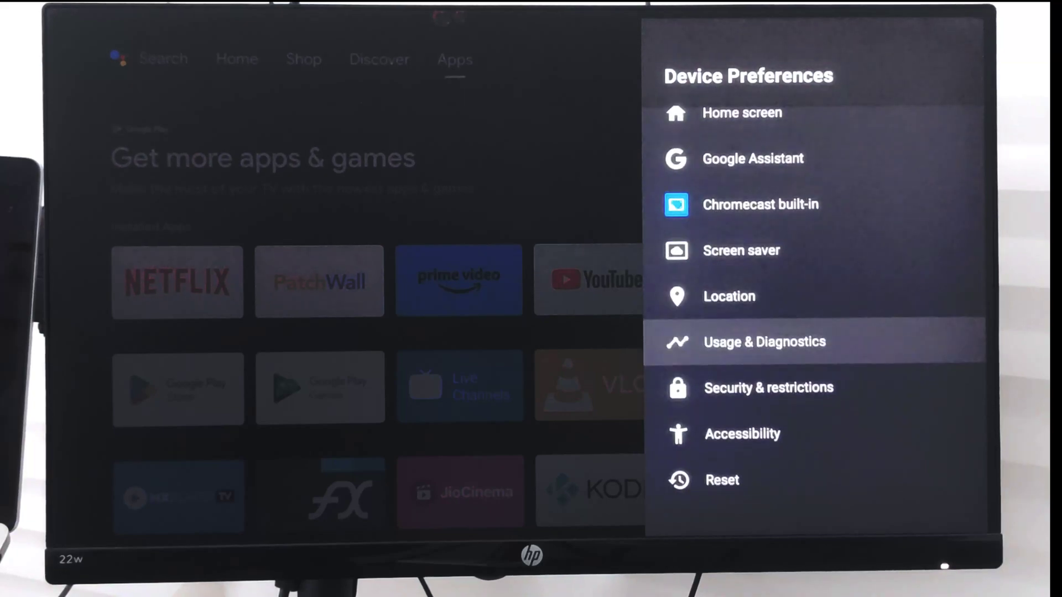
key(Up)
key(Down)
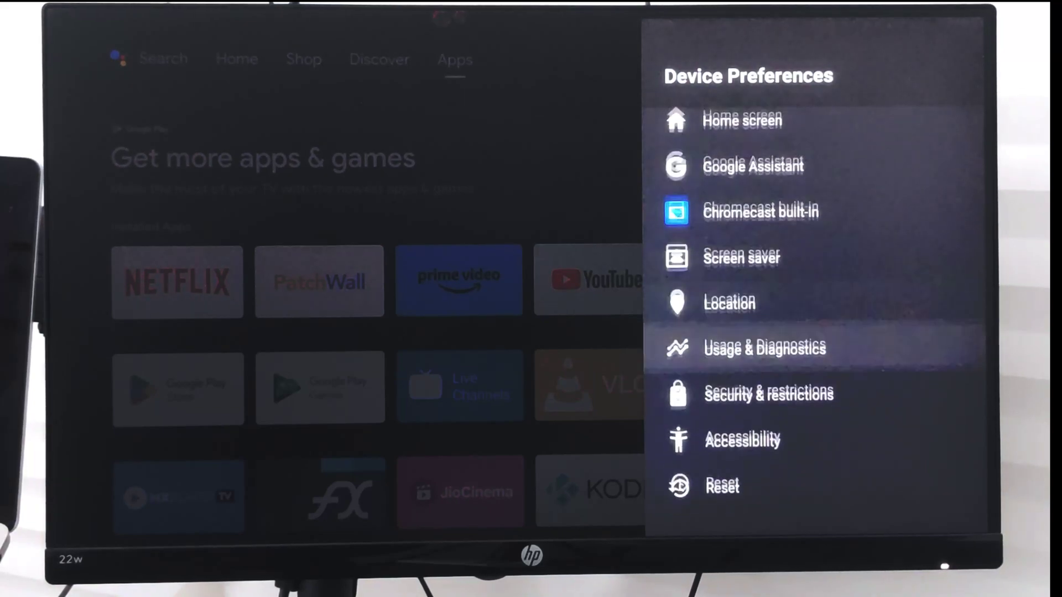
key(Up)
key(Up)
key(Up)
key(Up)
key(Up)
key(Up)
key(Up)
key(Up)
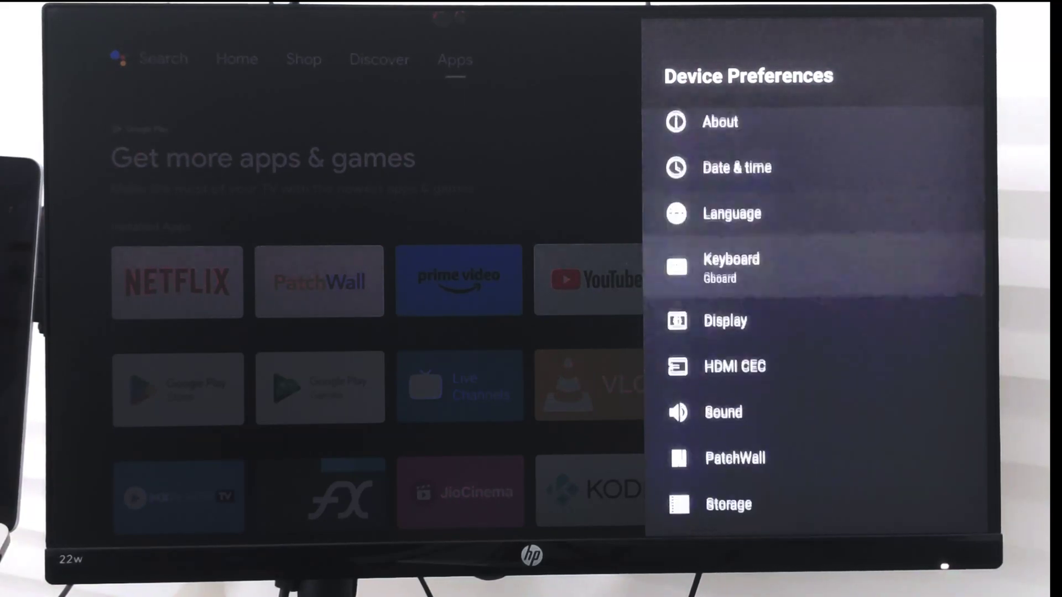
key(Up)
key(Up)
key(Up)
key(Return)
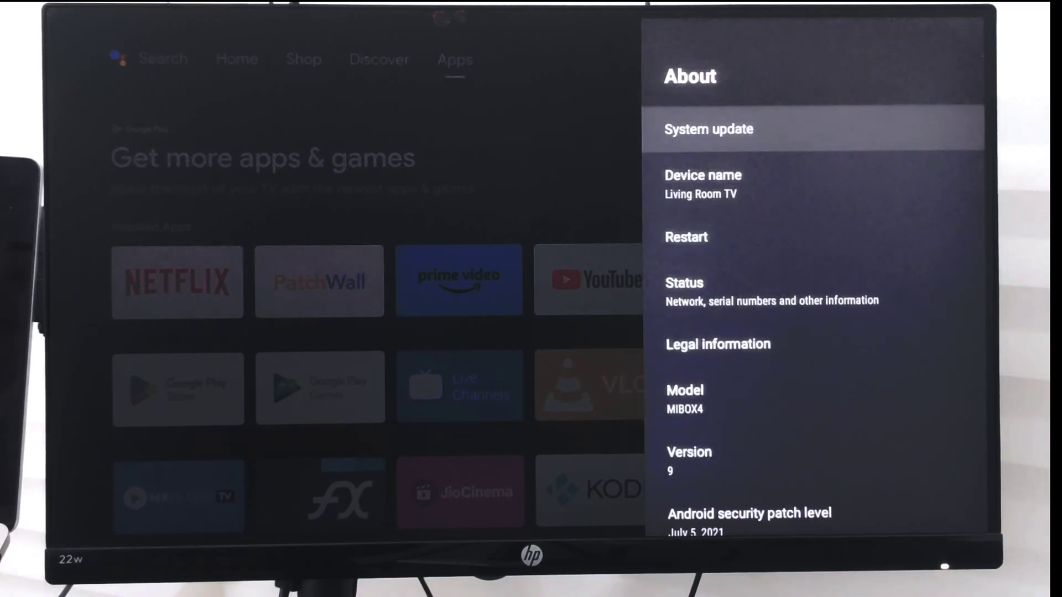